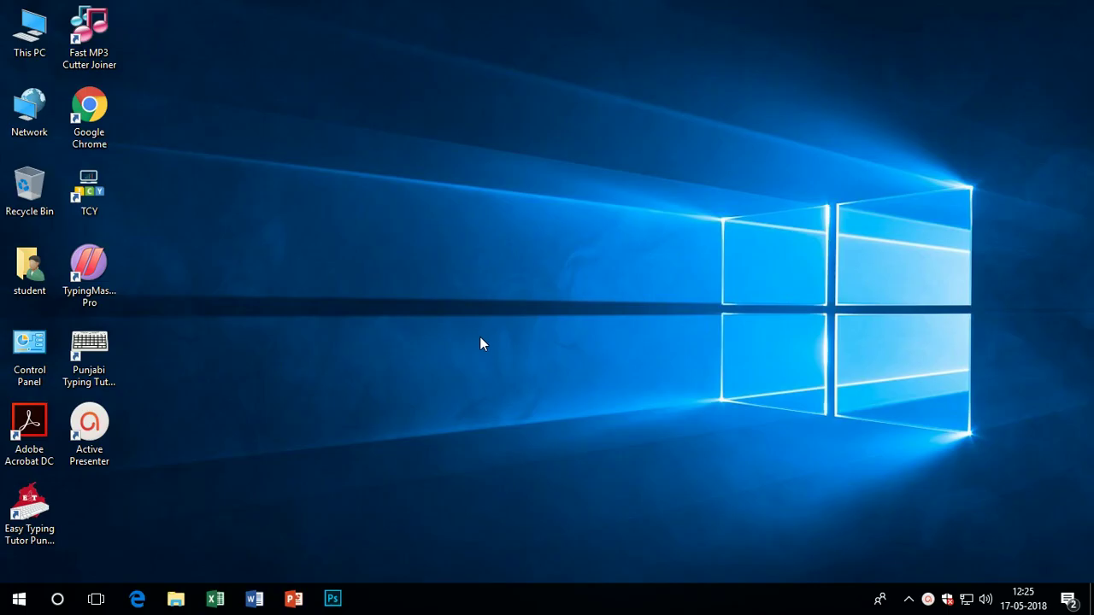
Launch Microsoft Word from its taskbar icon
left_click(246, 598)
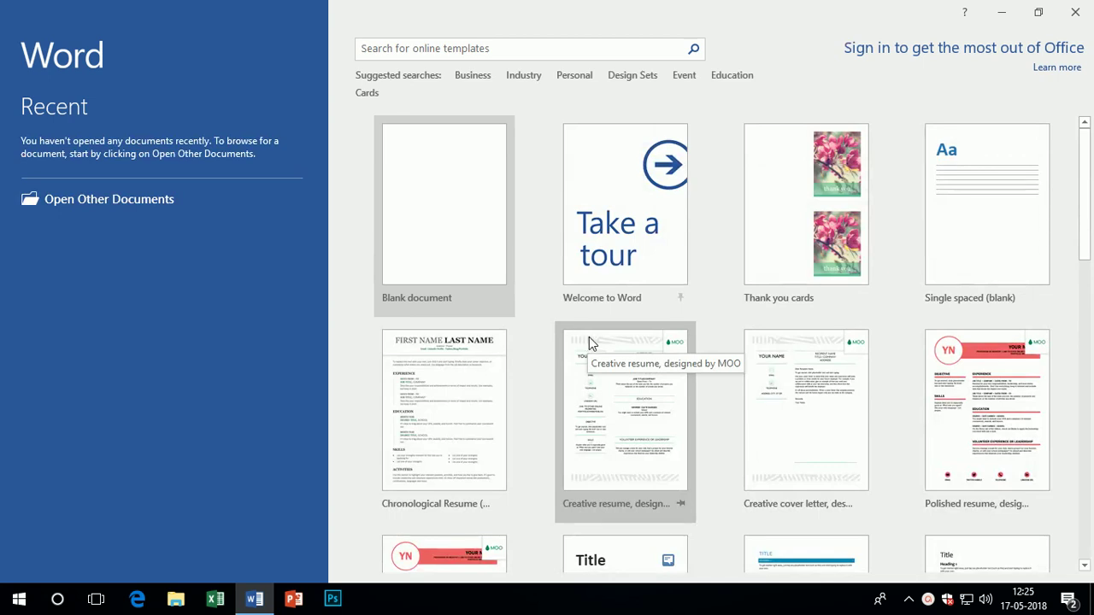
In a new blank document, type the greeting line and the password-protection sentence
left_click(418, 199)
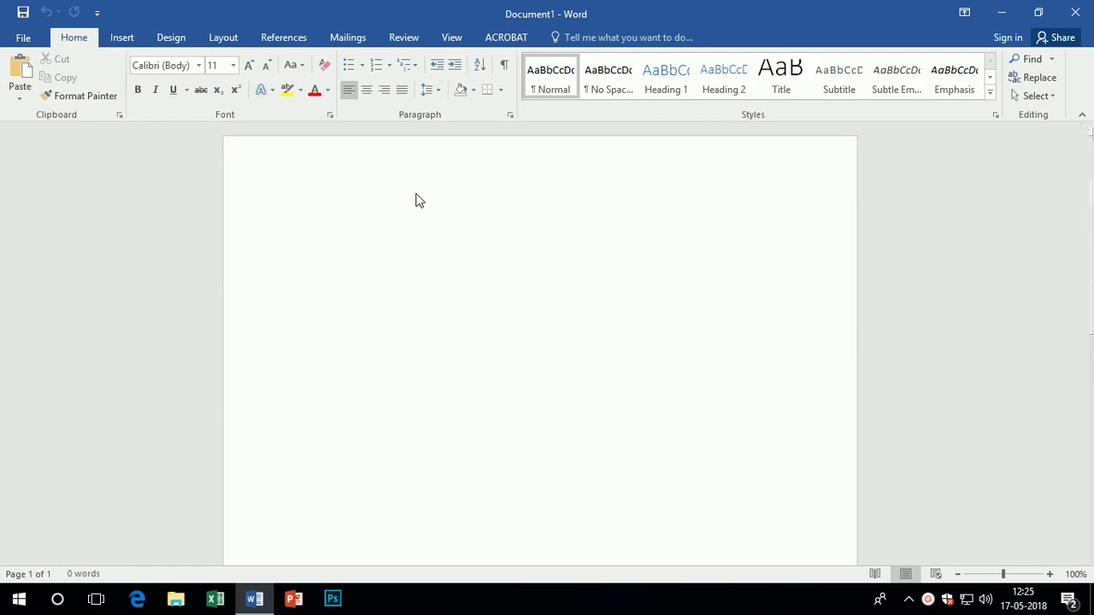
type("Helllo f")
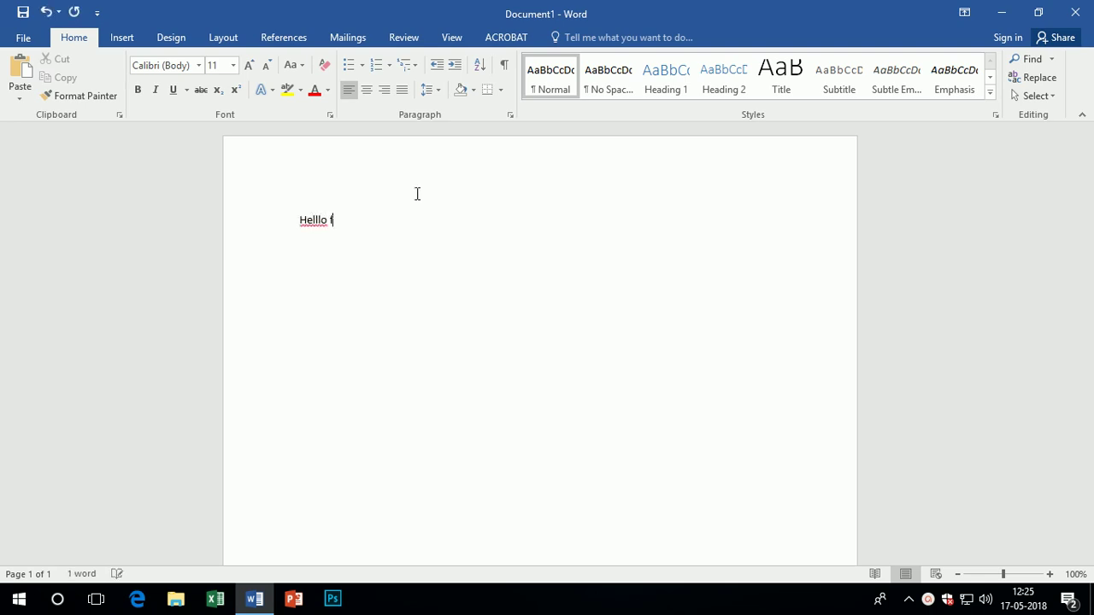
type("riends welcome to our chann")
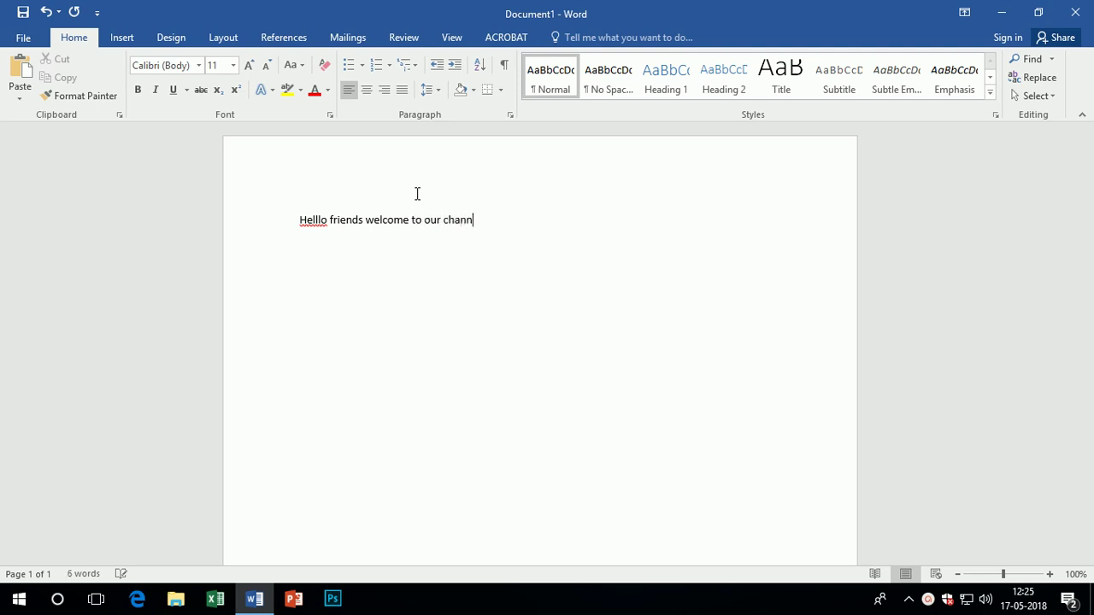
type("el it's ")
type("cool")
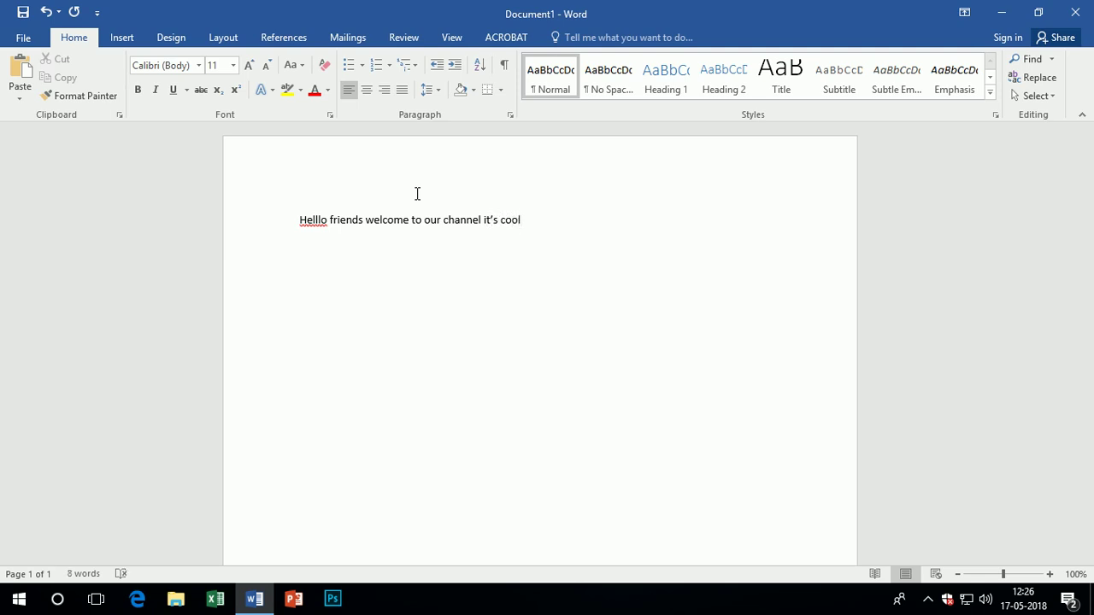
key("Return")
type("today we are ")
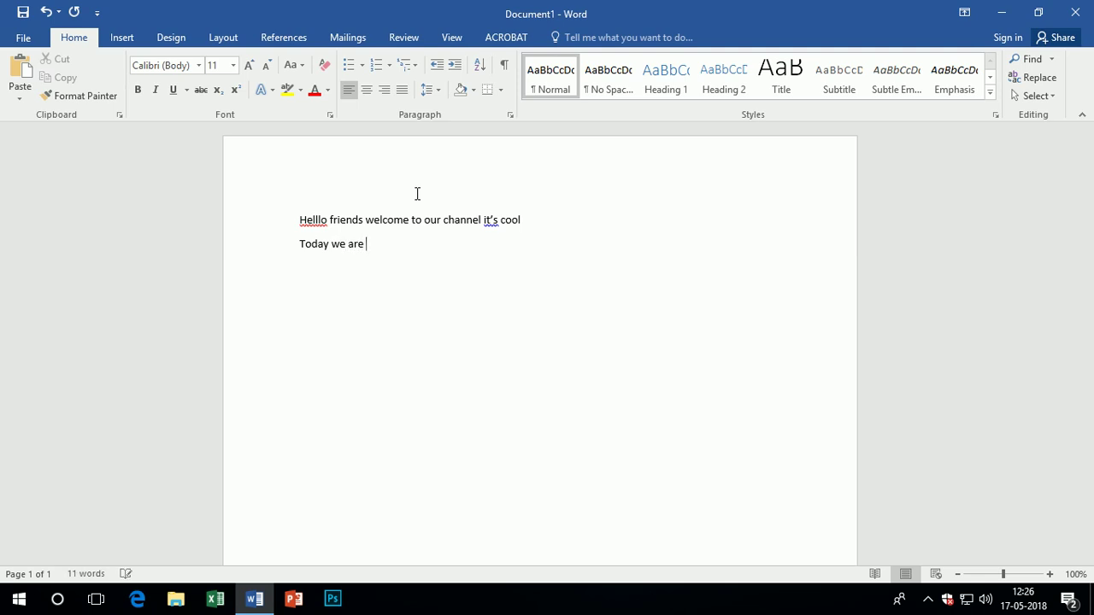
type("learn about protect an")
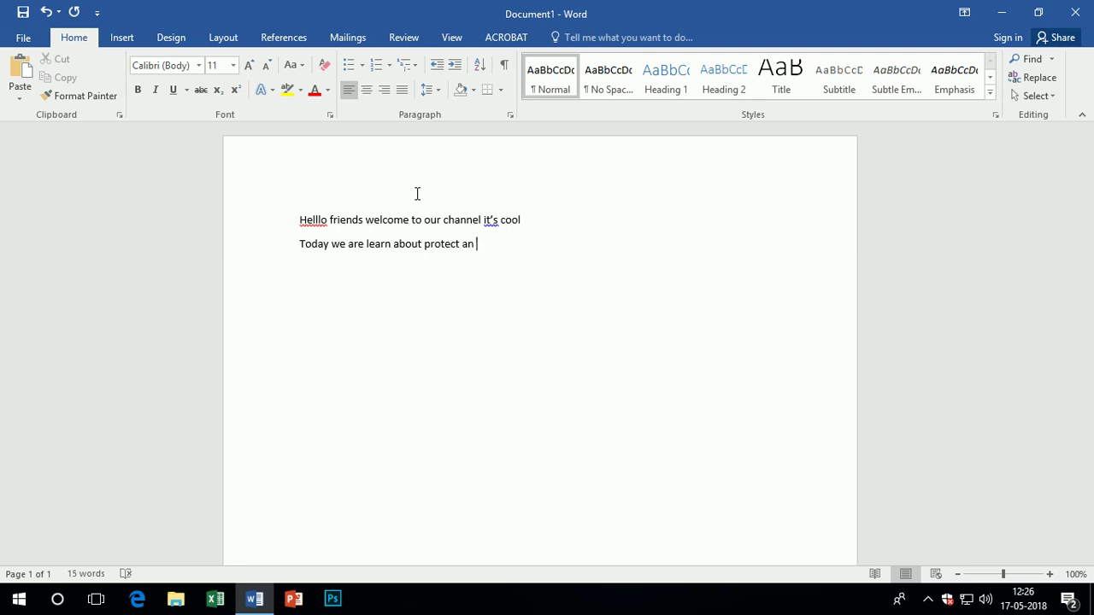
type(" word document with a p")
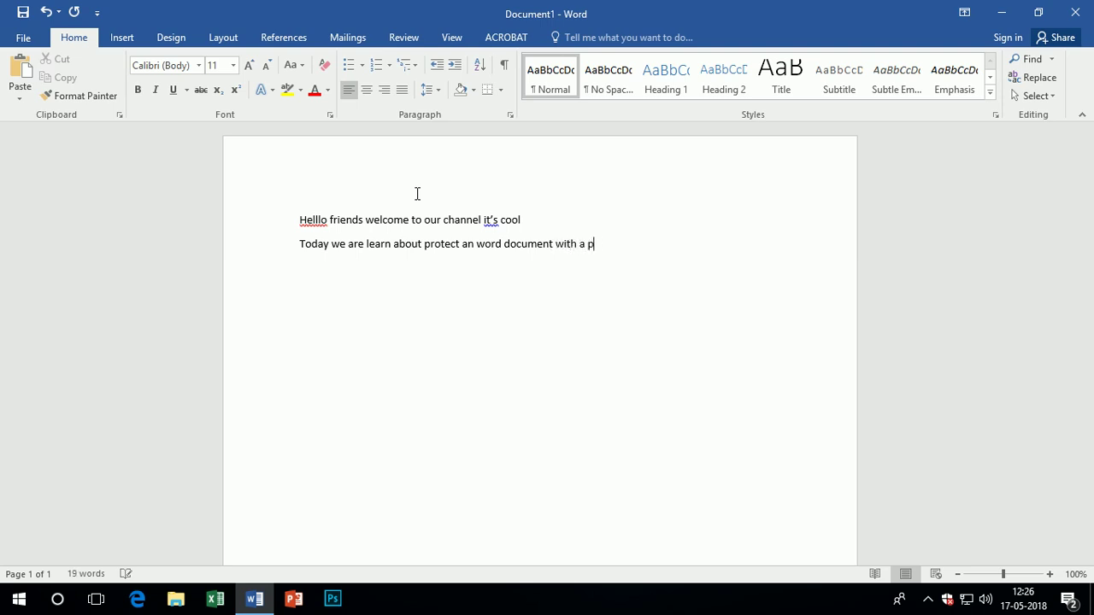
type("assword")
Add the line 'first save your file into your system' and go to File Info
key("Return")
type("firs")
type("t")
type(" sa")
type("ve")
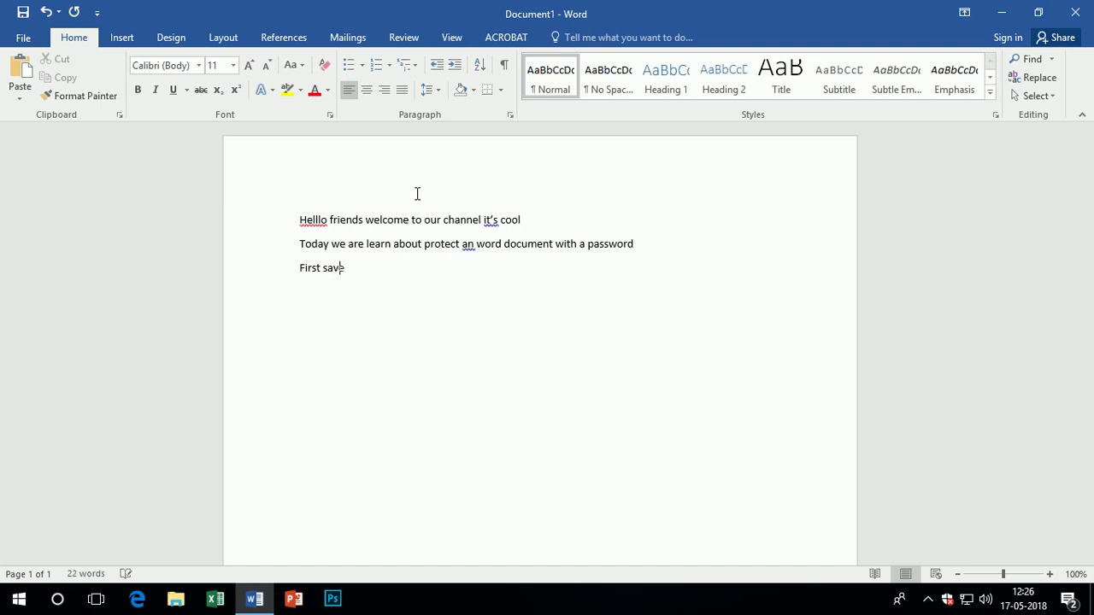
type(" your file into your syst")
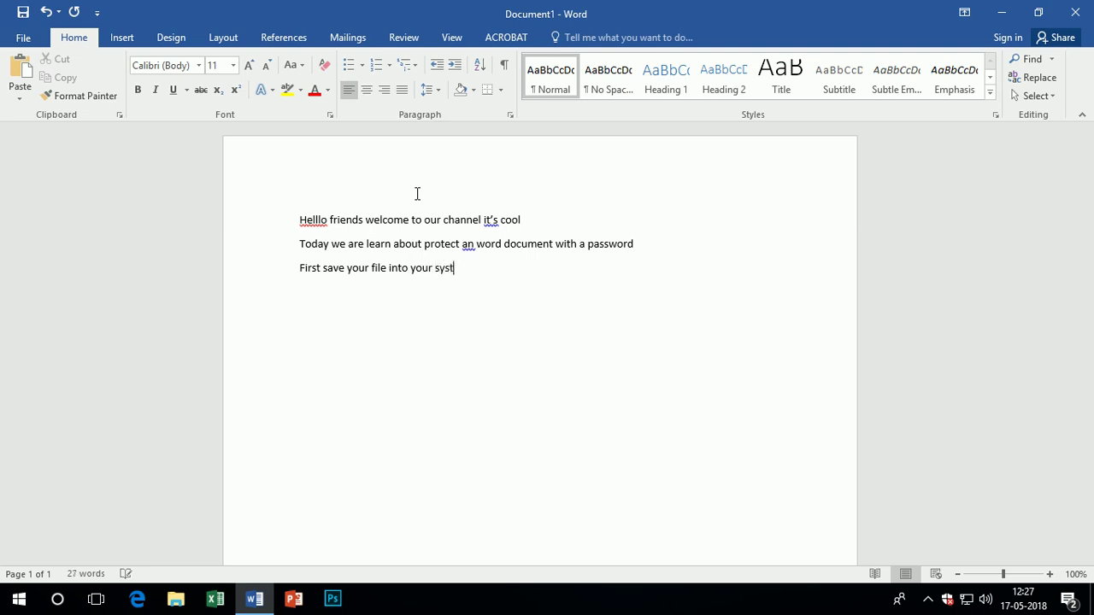
type("em")
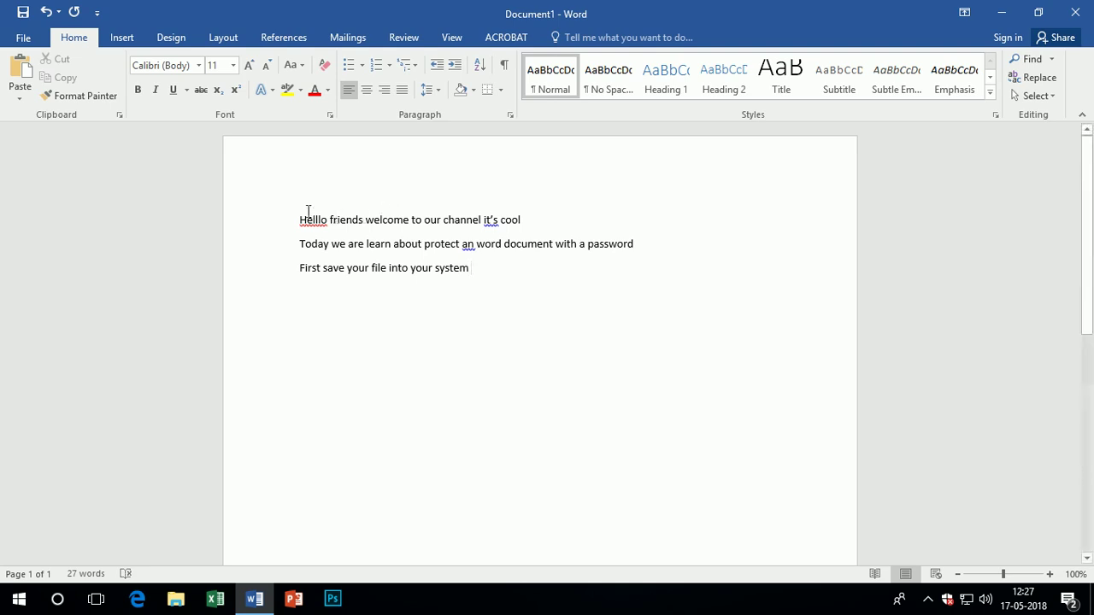
left_click(24, 38)
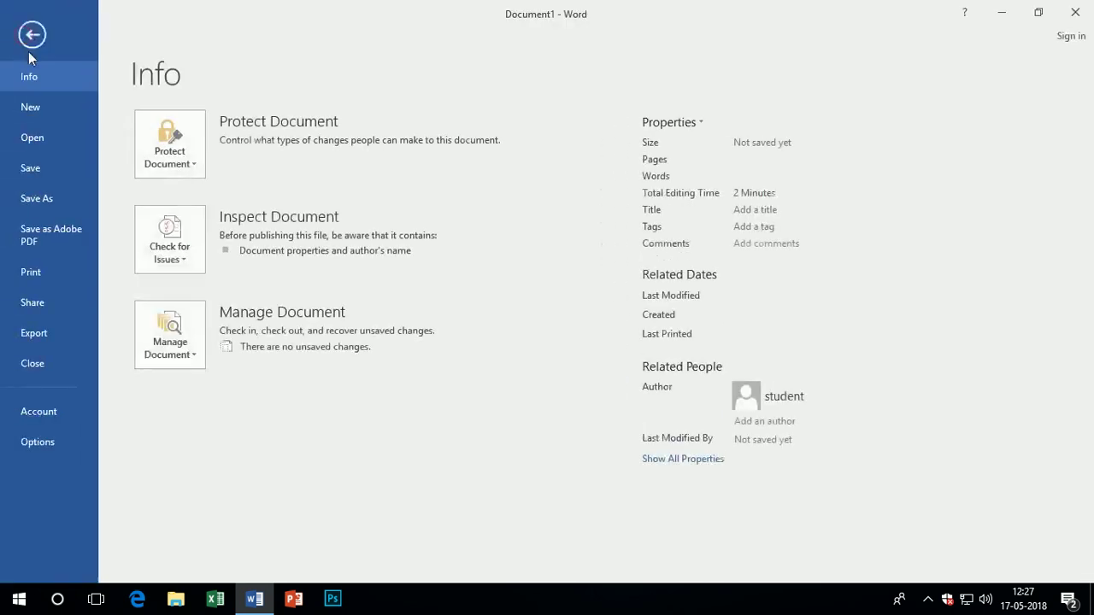
Save the document to the Desktop under the file name 'a1'
left_click(45, 167)
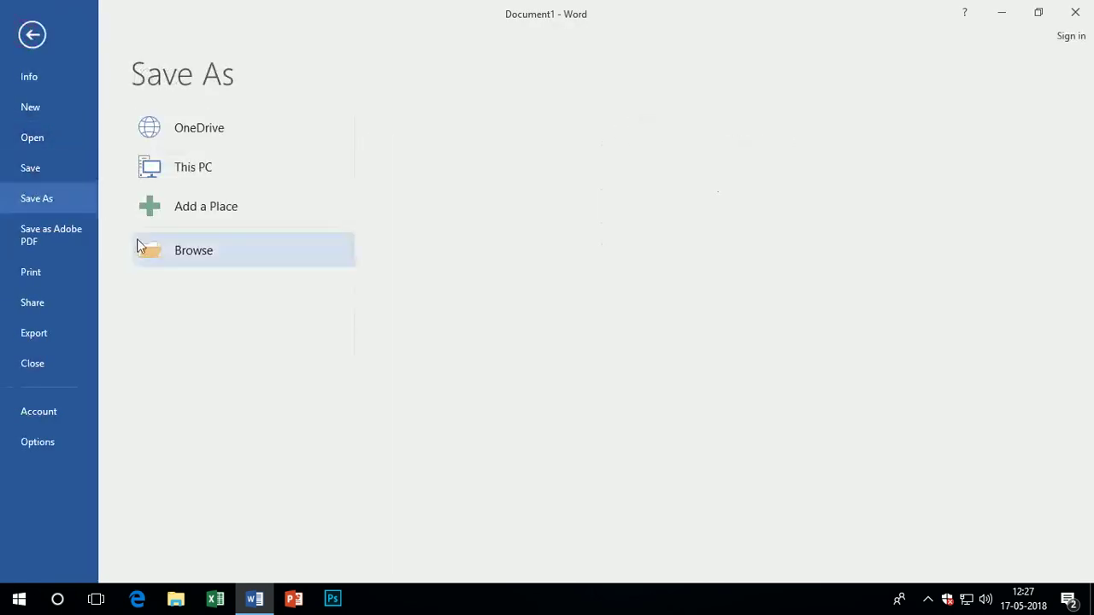
left_click(200, 251)
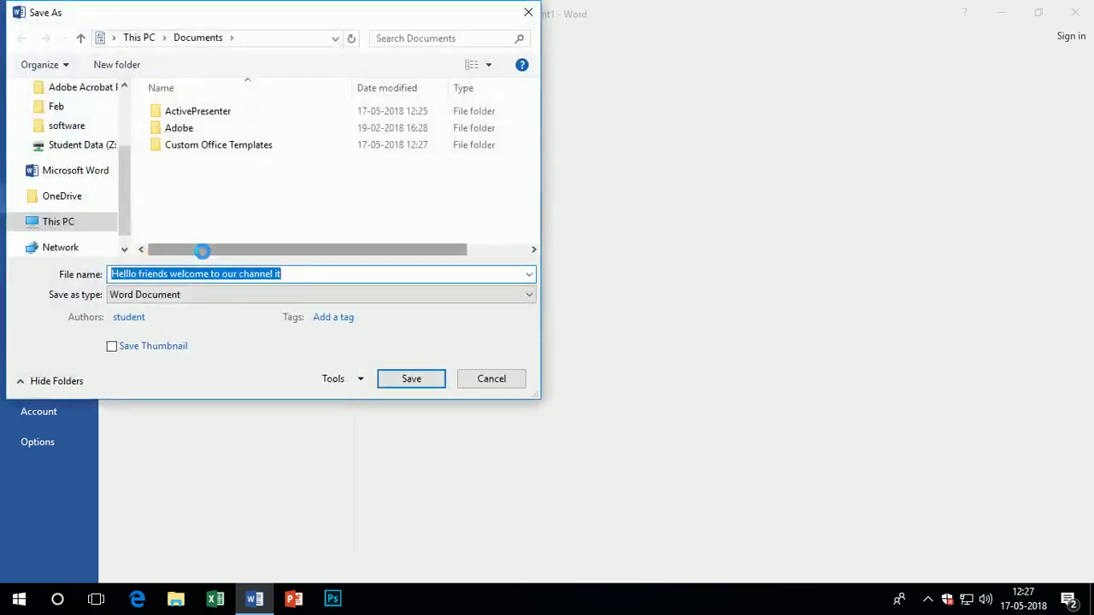
scroll(118, 175, "up", 3)
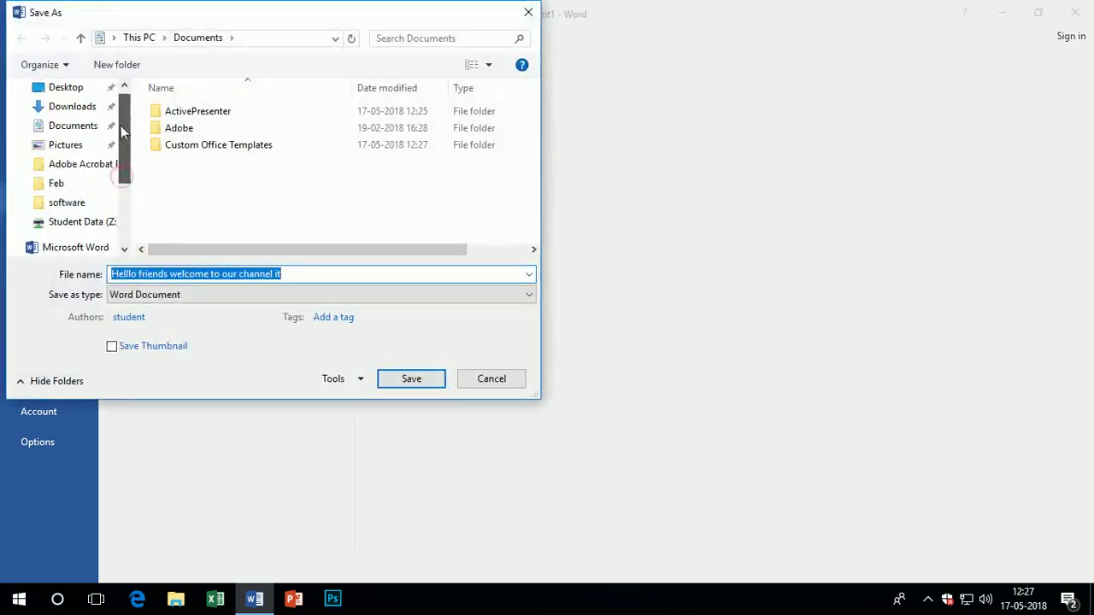
left_click(66, 120)
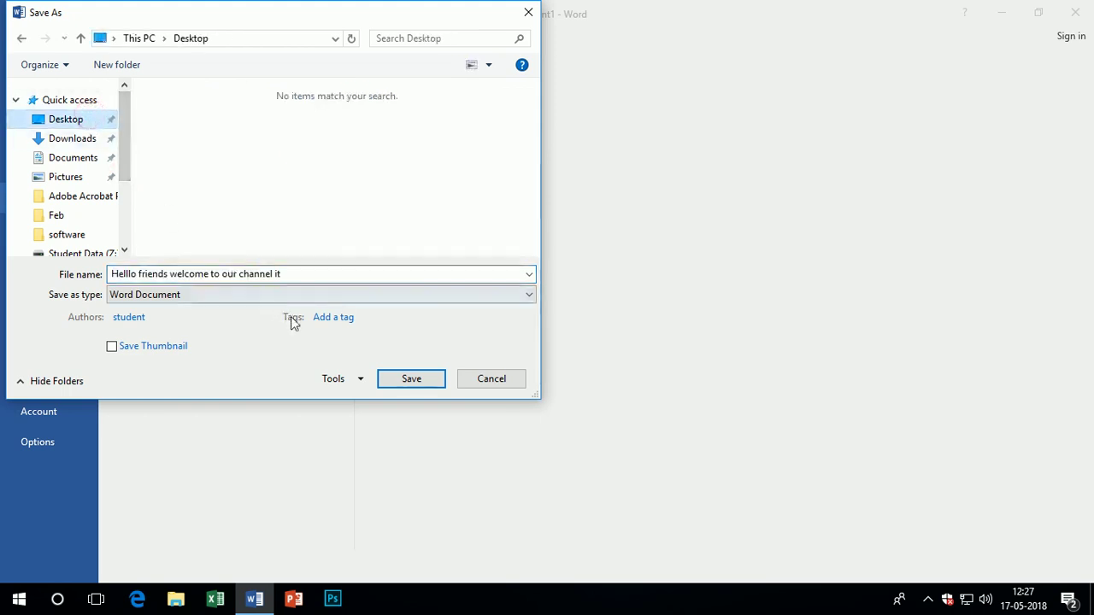
left_click(321, 274)
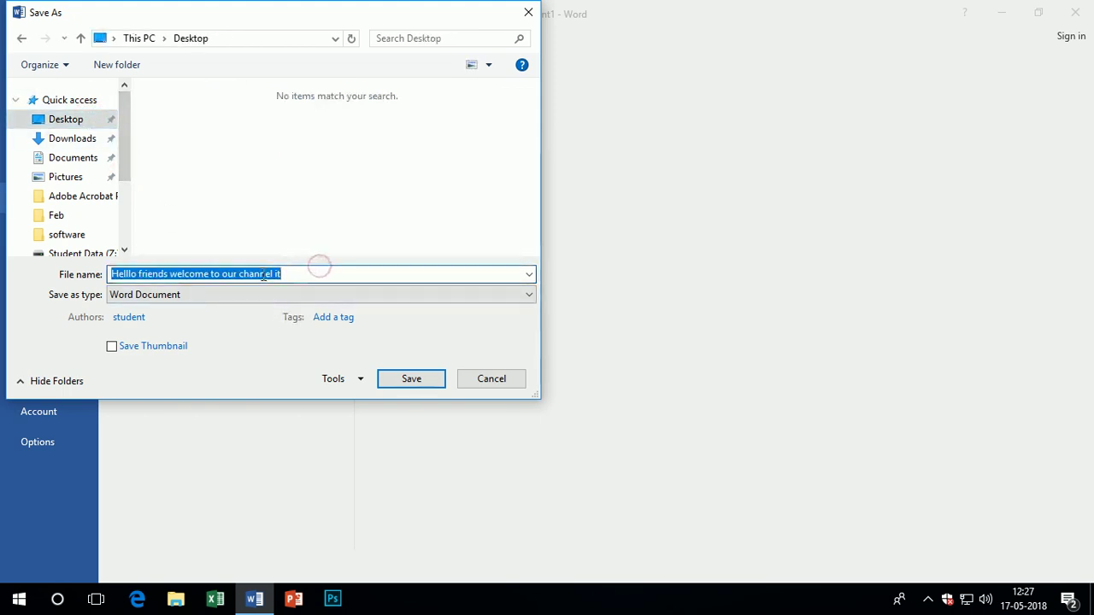
type("a1")
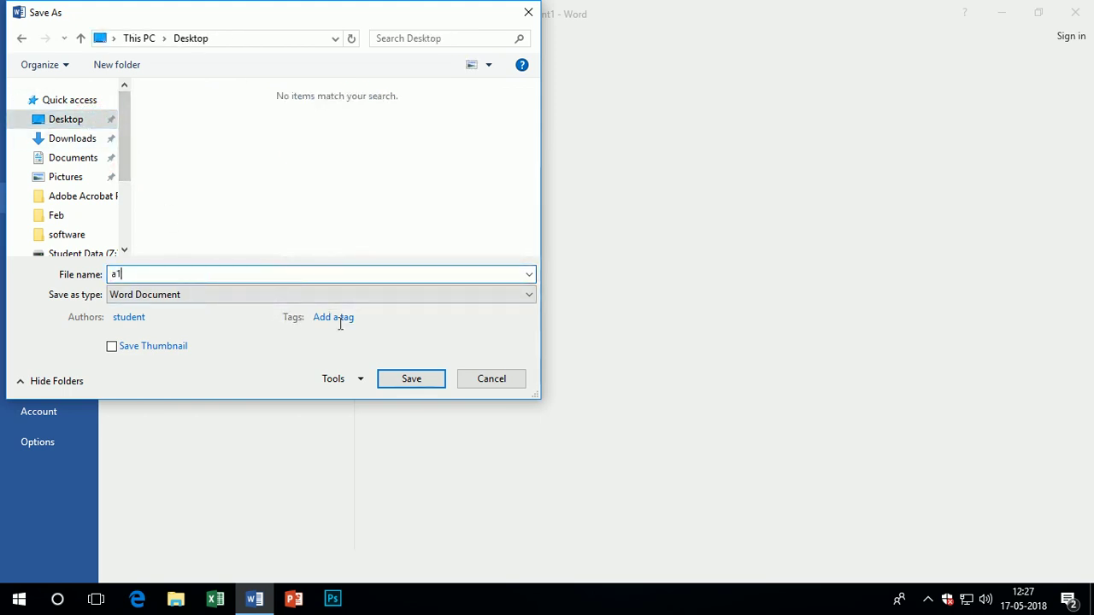
left_click(400, 378)
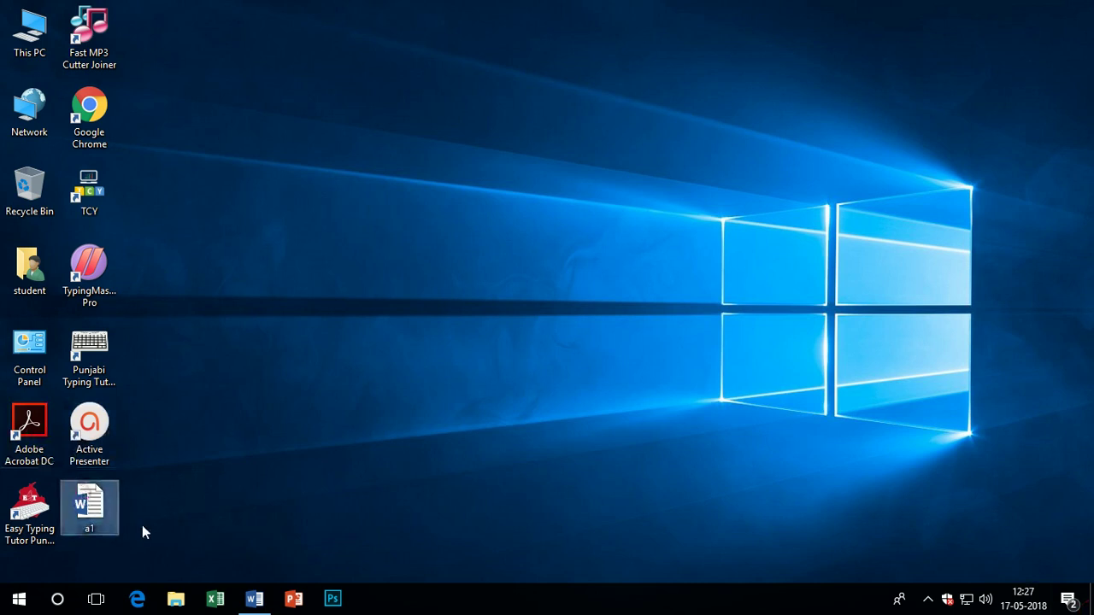
Back in a1, type 'on this time the file is unprotected', correcting the typo
left_click(255, 600)
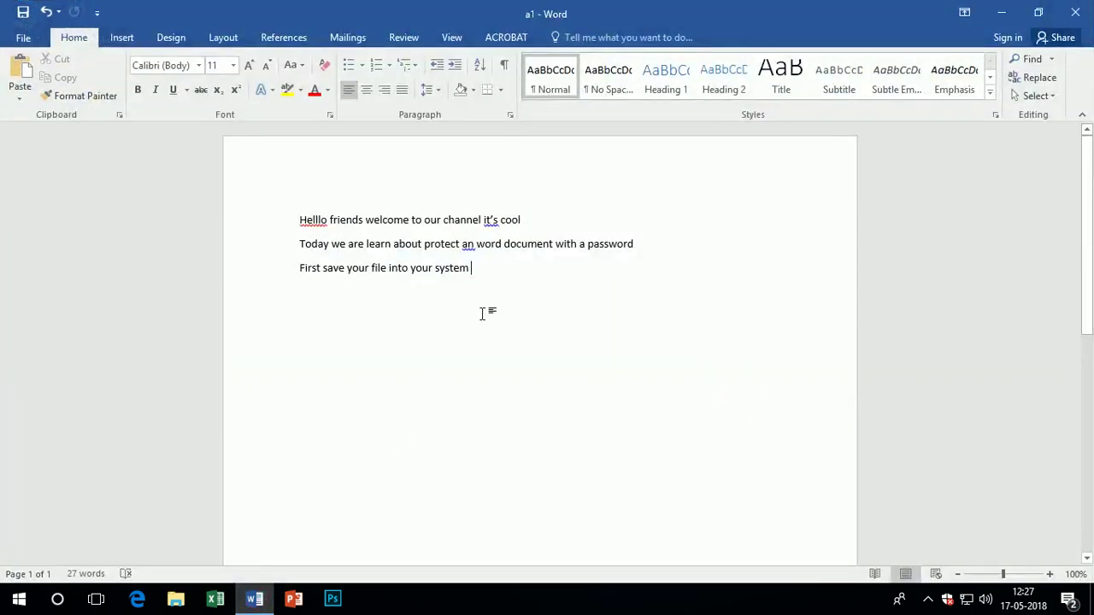
type("o")
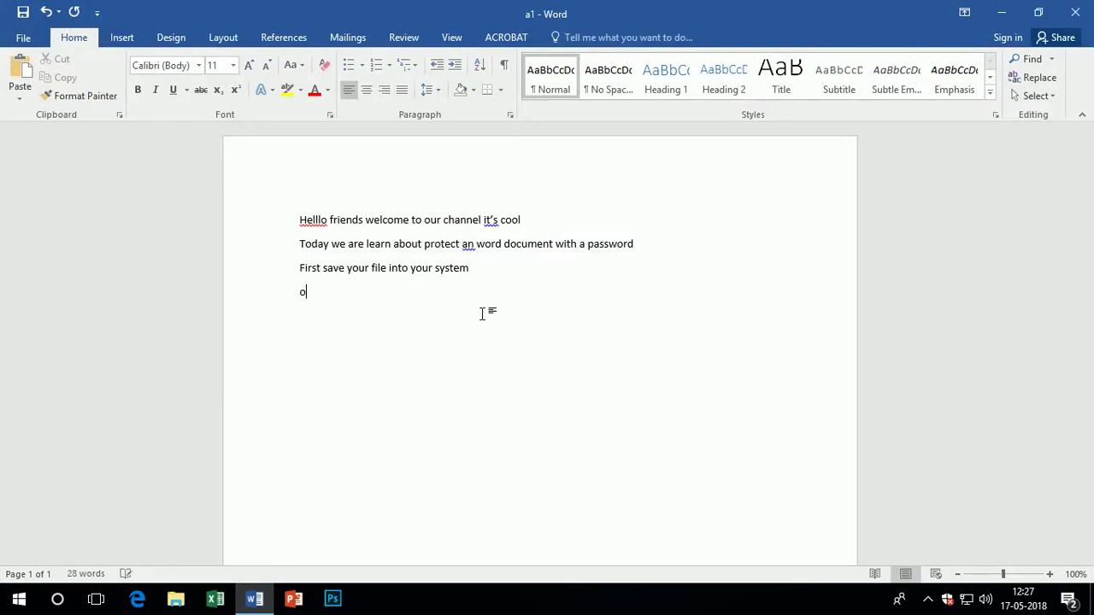
type("n this time the file i")
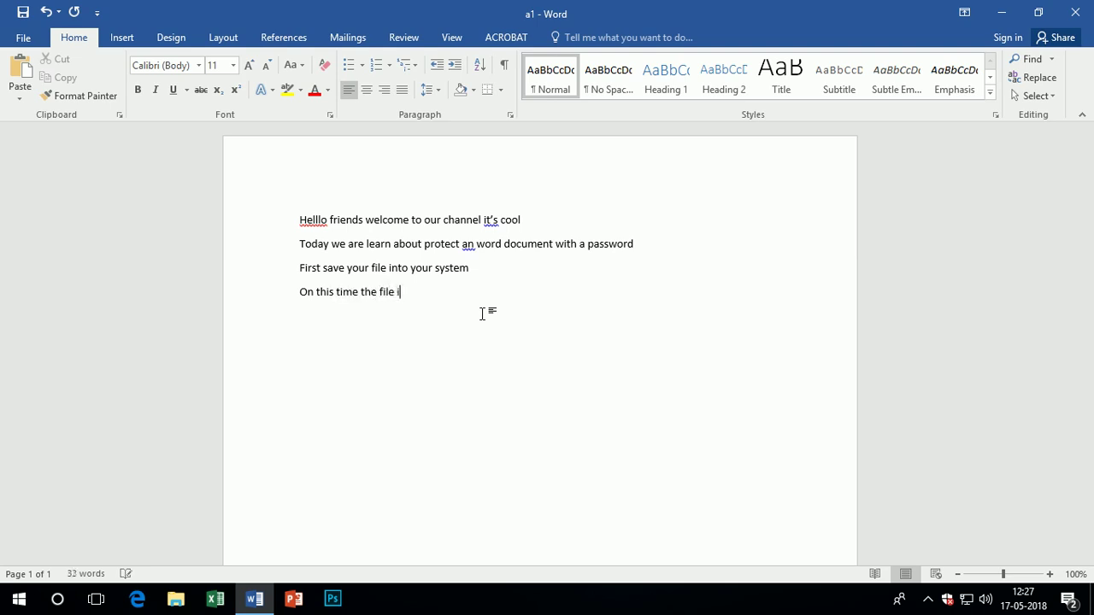
type("s unprotectye")
key("BackSpace")
key("BackSpace")
type("e")
key("BackSpace")
type("ed")
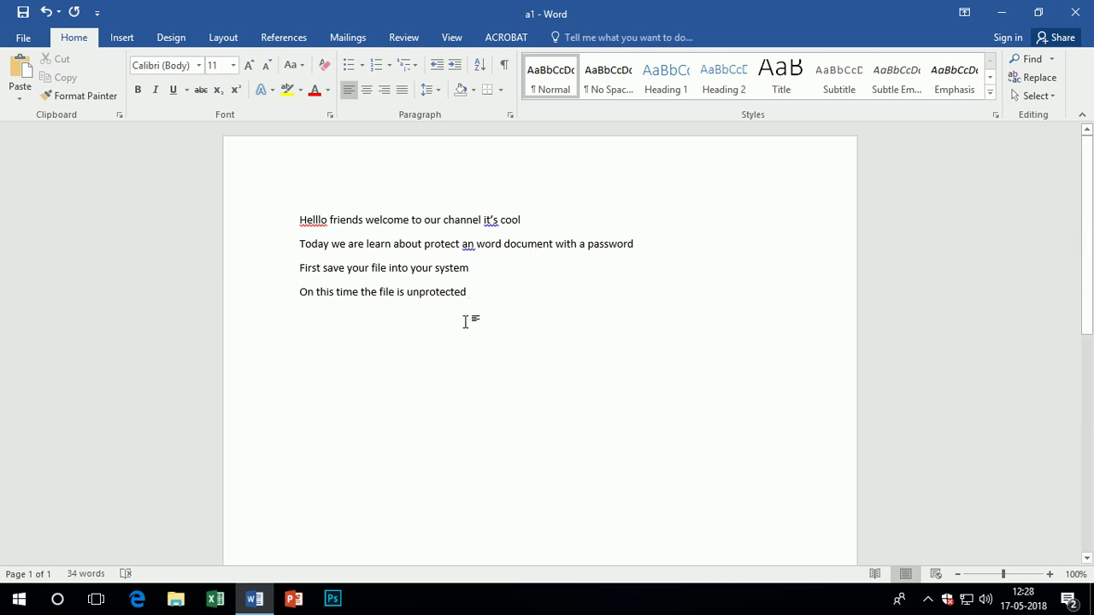
Add the line 'For protecting an document first click onto file menu'
key("Return")
type("For ")
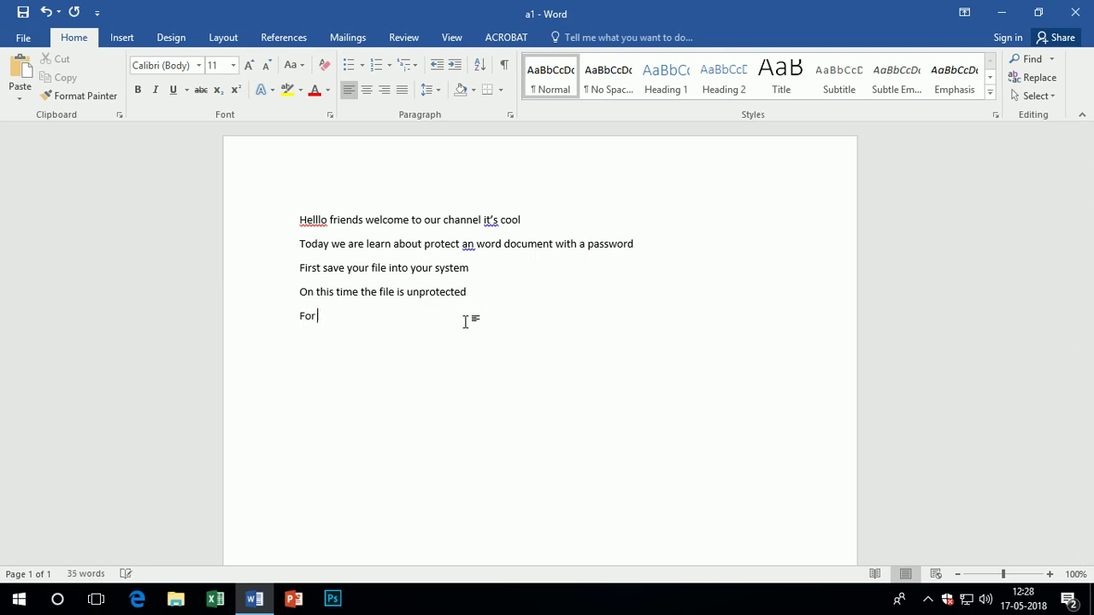
type("protecting an document")
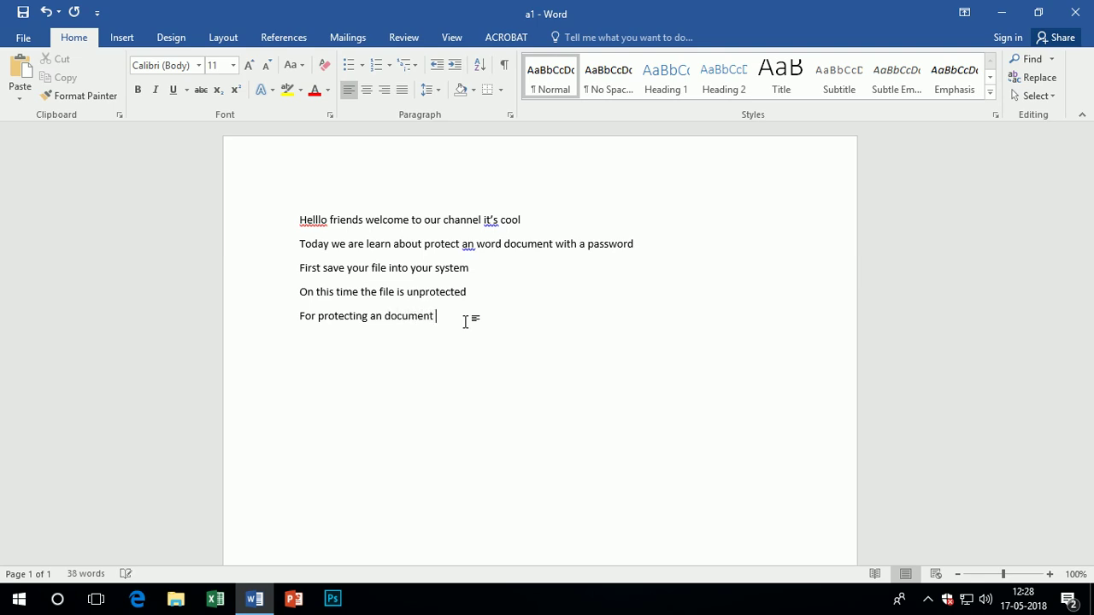
type(" first click onto file menu")
key("Return")
Type 'Now select the info men' and 'Next step is click on protect your document', then open File Info
type("Now se")
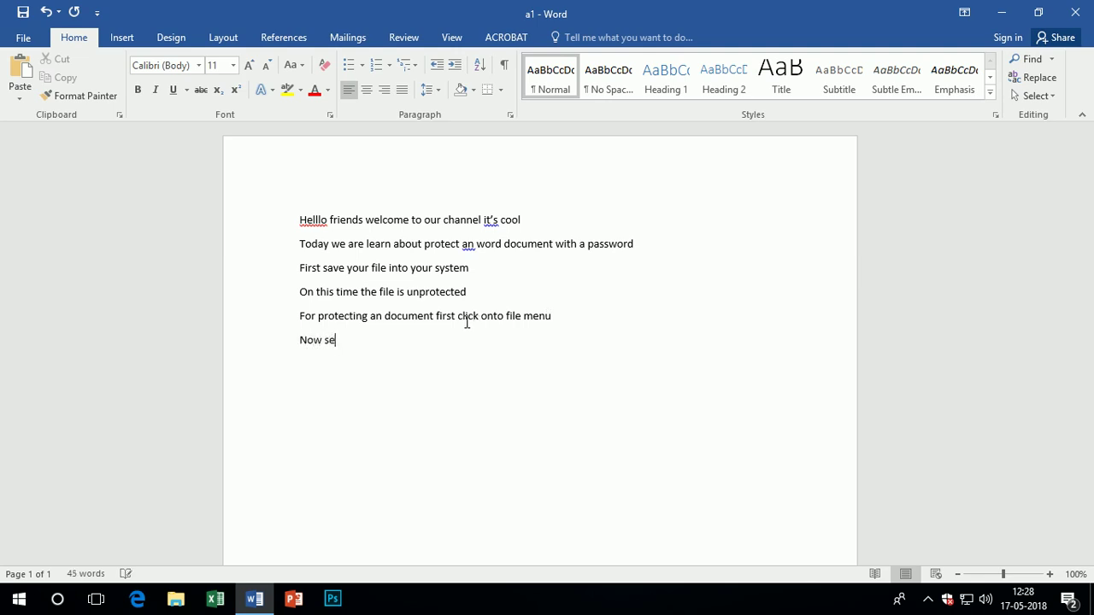
type("lect the info menu")
key("Return")
type("Next ")
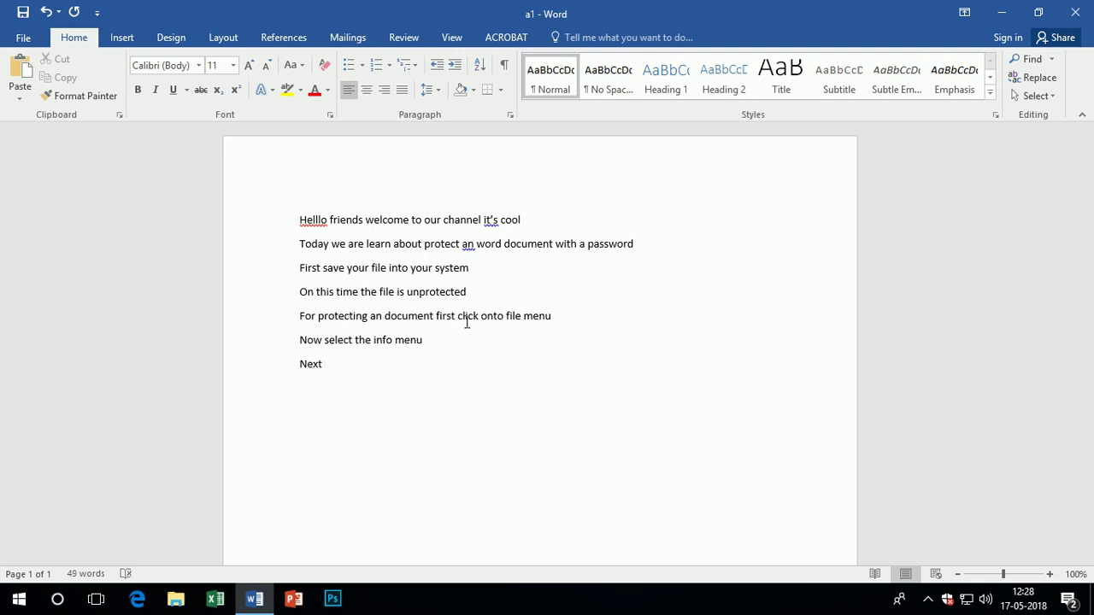
type("step is click on pro")
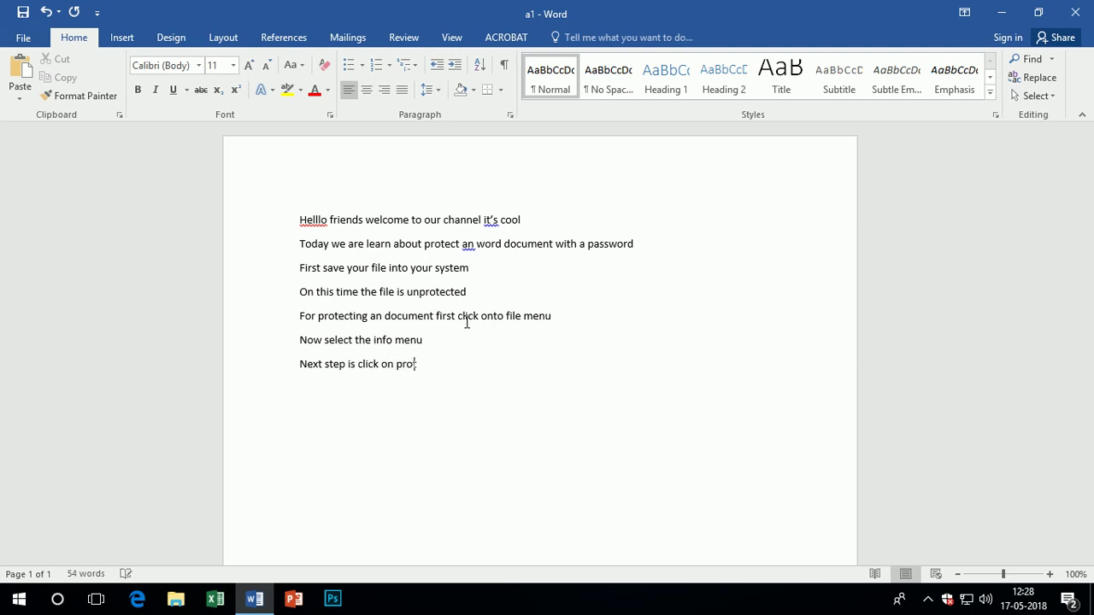
type("tect your document.")
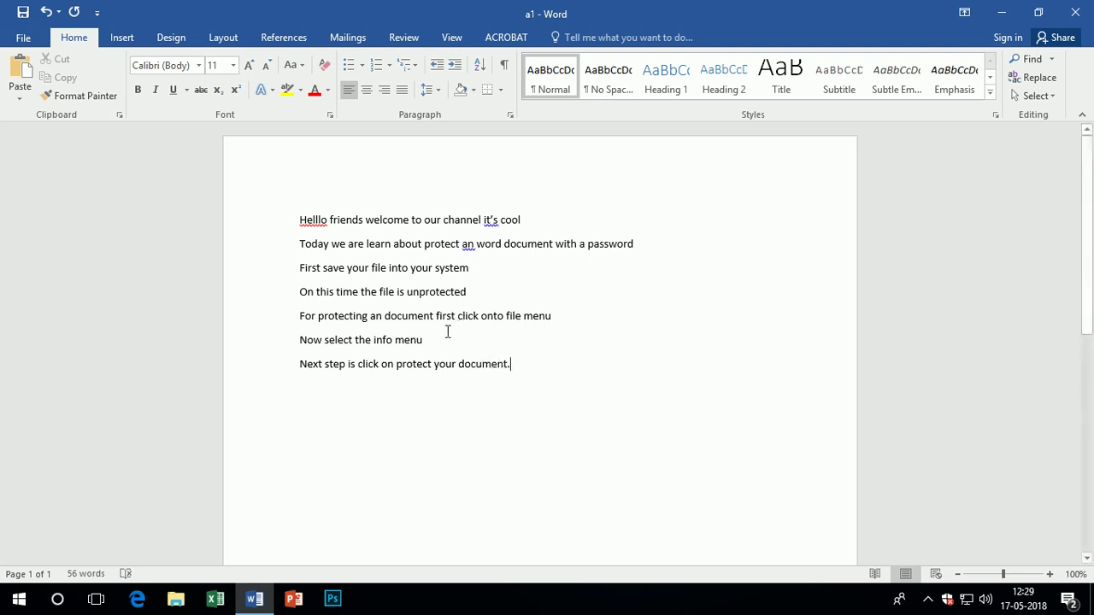
left_click(35, 40)
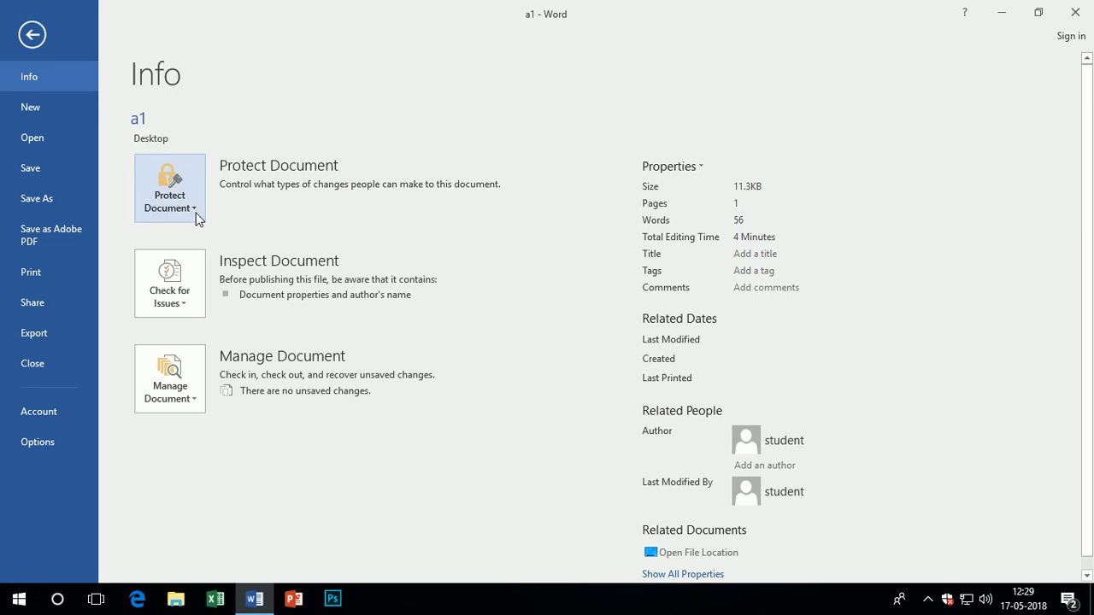
Encrypt a1 via Protect Document with a password, confirm it, and return to the text
left_click(194, 215)
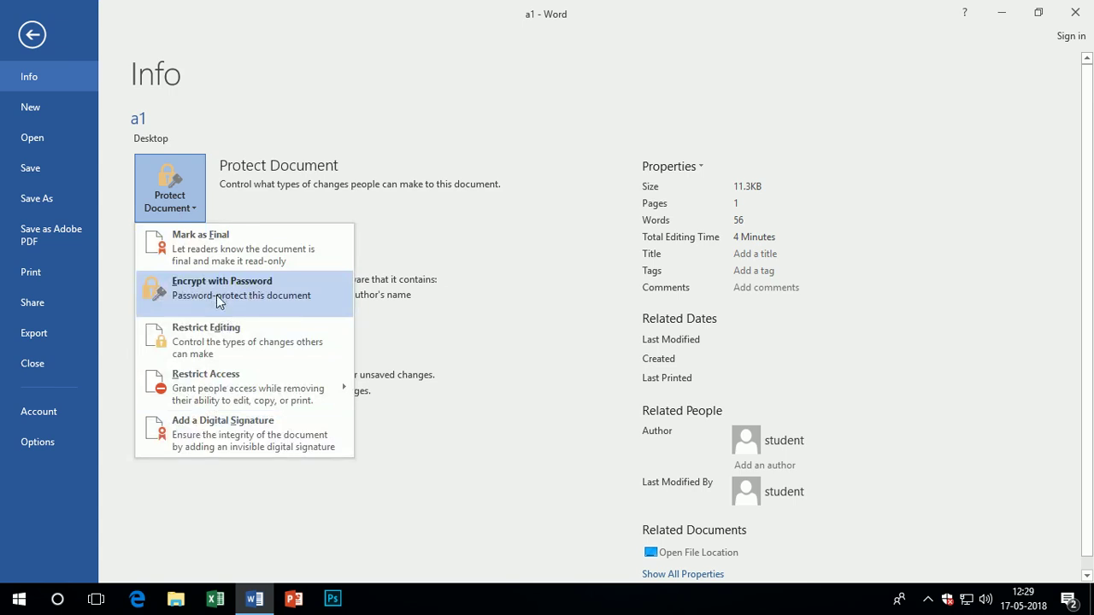
left_click(220, 301)
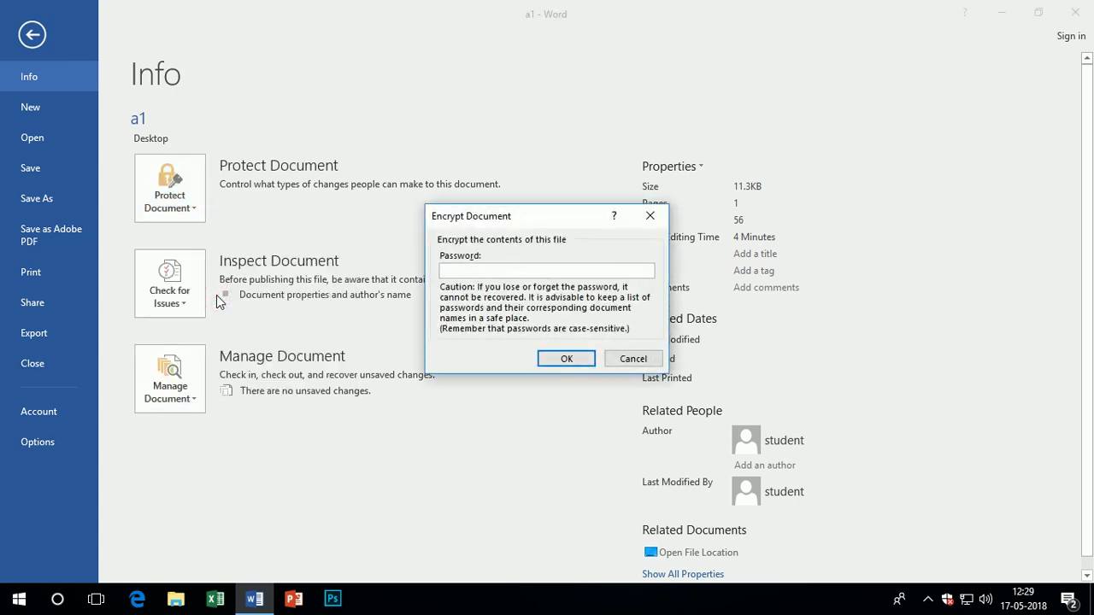
type("123456")
key("Return")
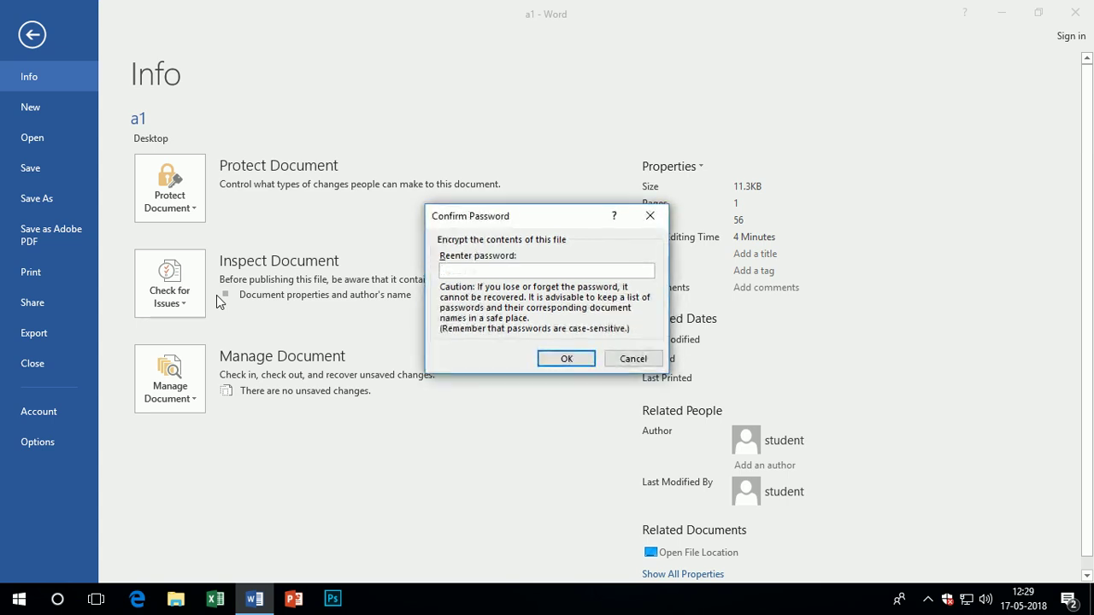
type("123456")
key("Return")
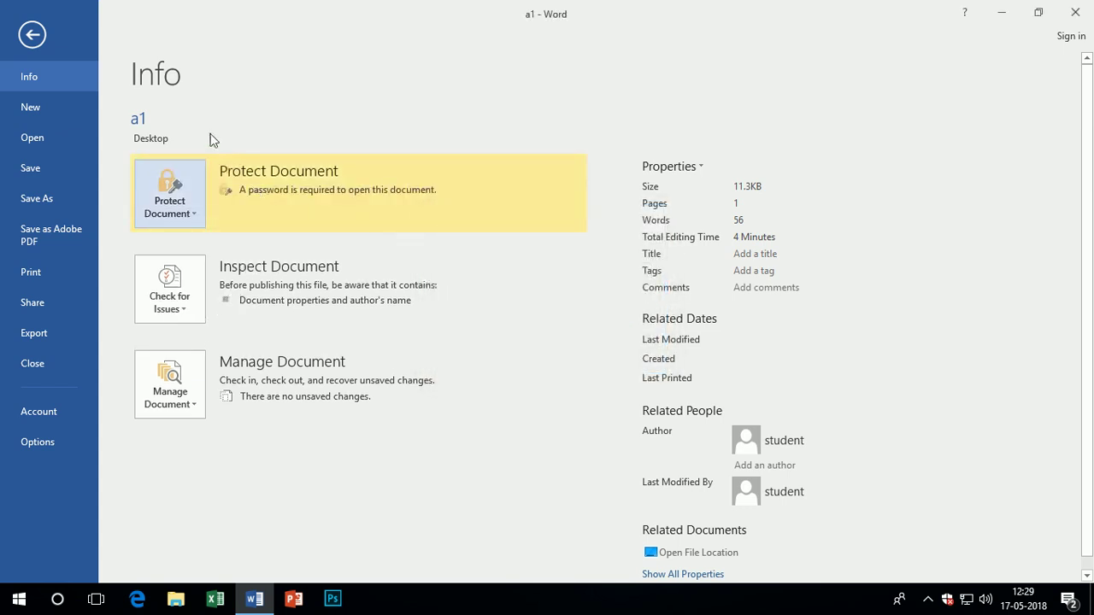
left_click(32, 34)
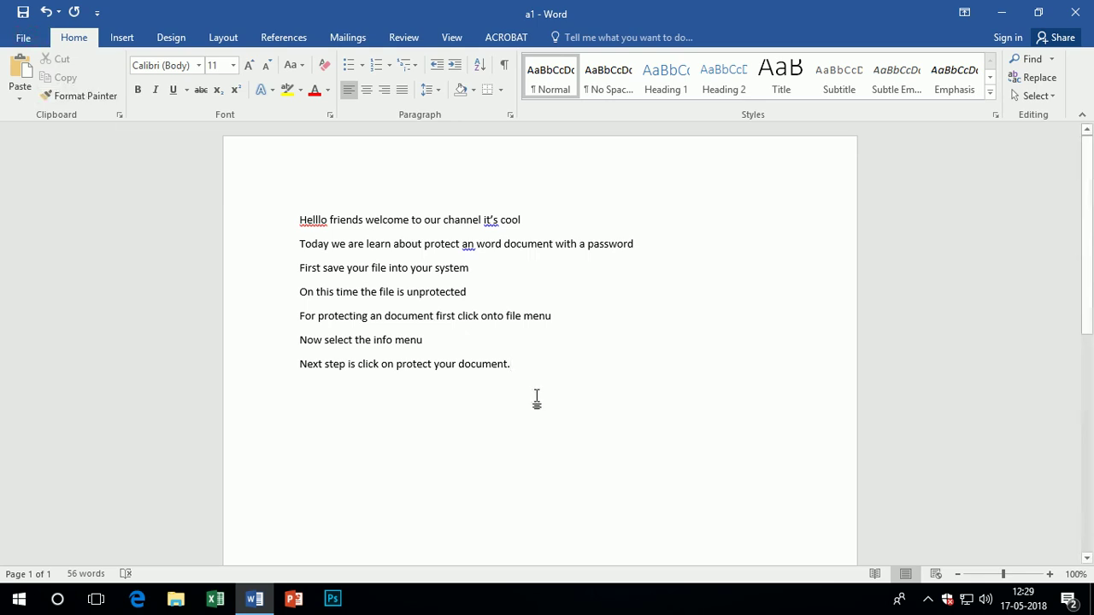
Add the line 'now your document is protected', then close Word
key("Return")
type("now")
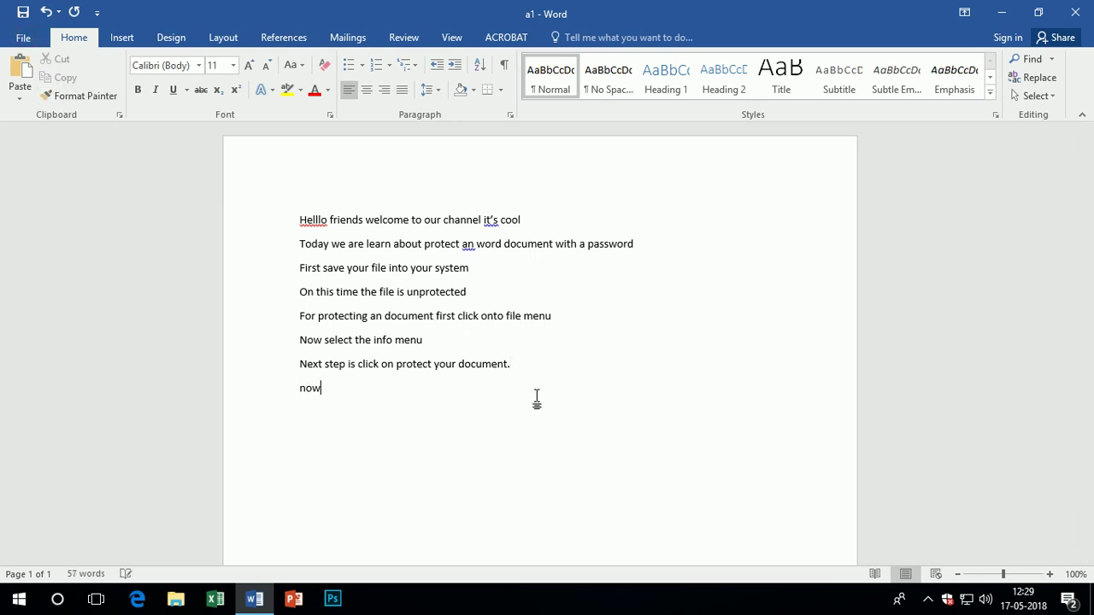
type(" your document i")
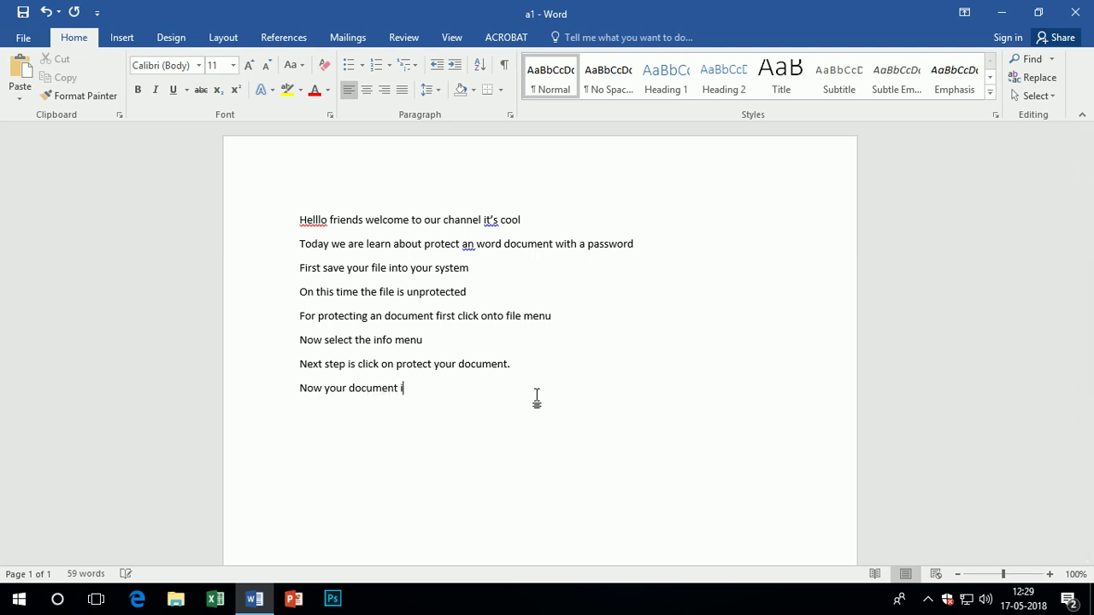
type("s protected.")
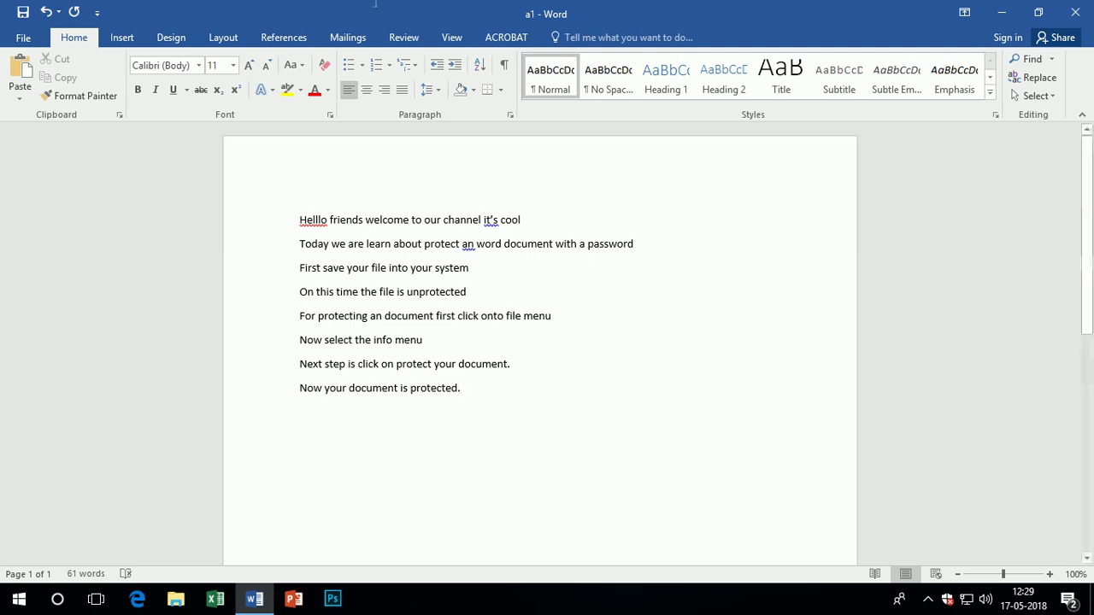
left_click(1075, 12)
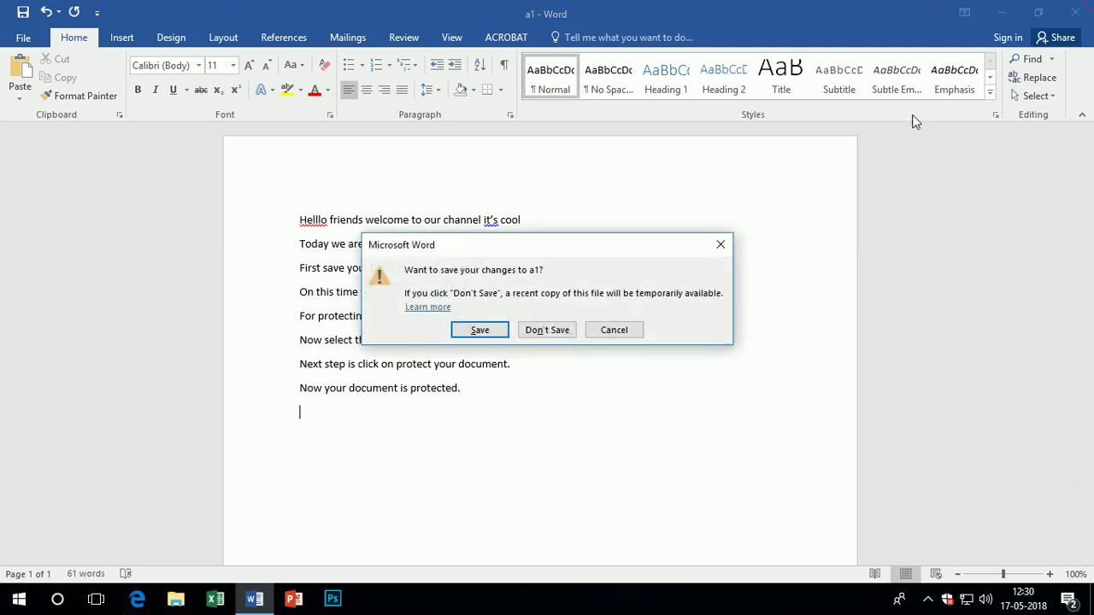
Save a1 on closing, then reopen it from the desktop by entering its password
left_click(470, 331)
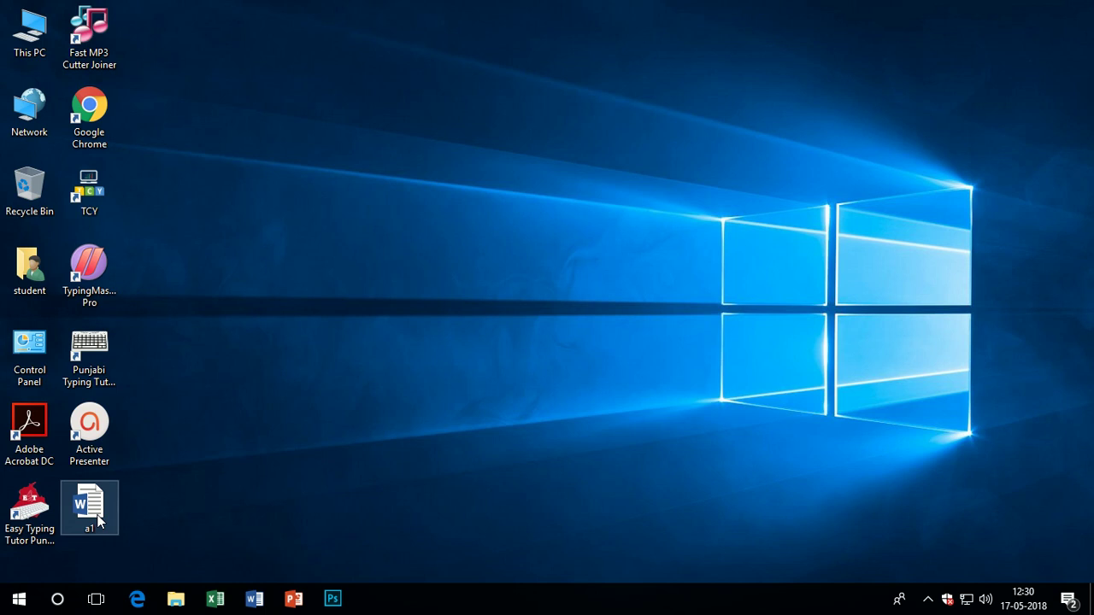
double_click(89, 508)
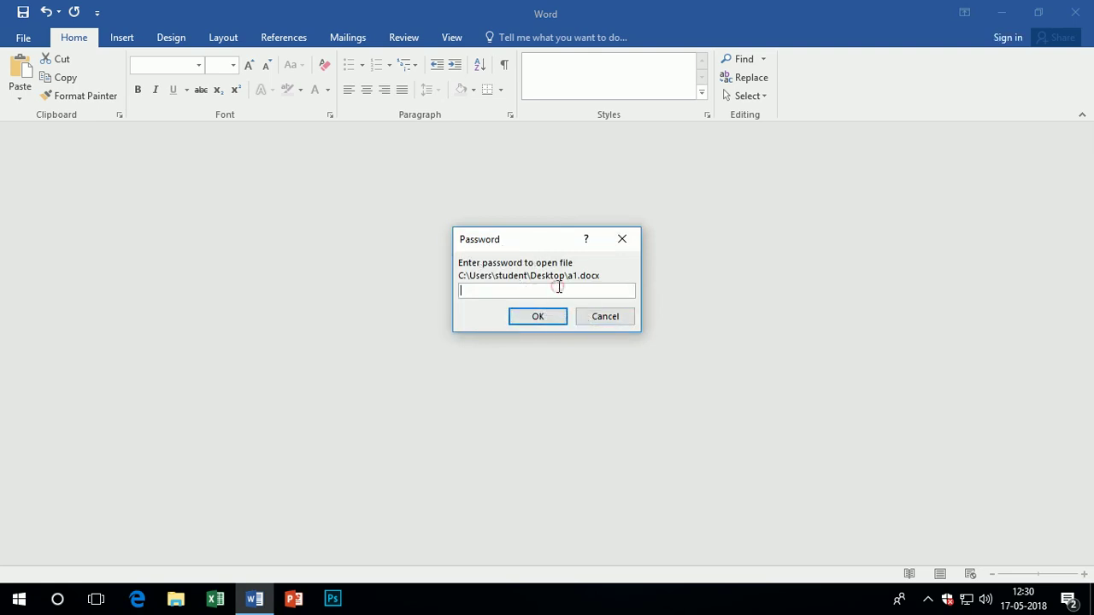
type("123456")
key("Return")
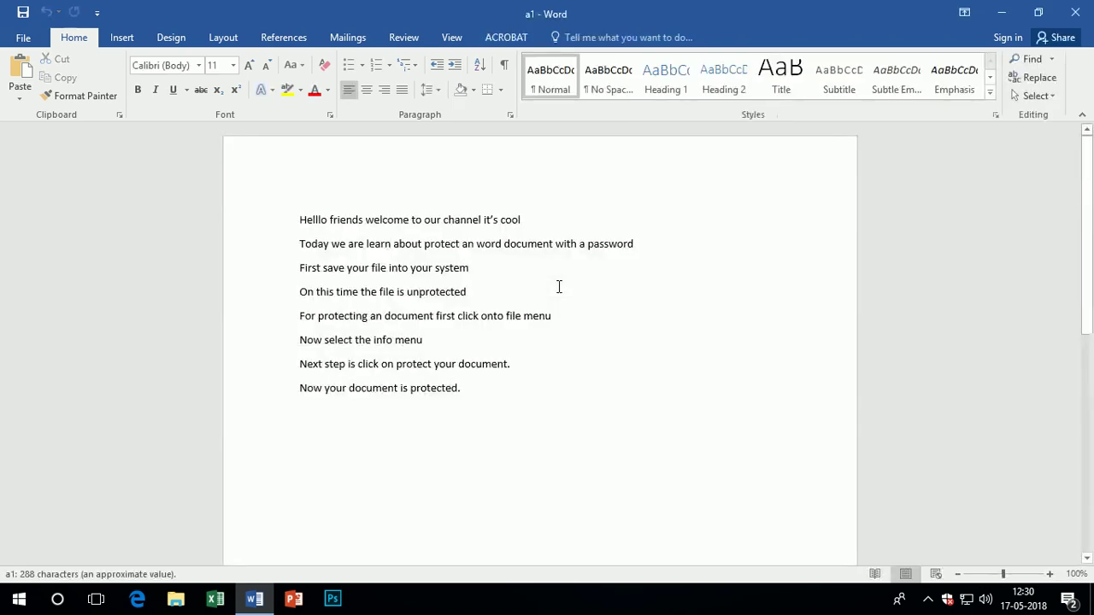
Append 'If you enter the incorrect password your file is not open' and begin 'Thanks fo'
key("Down")
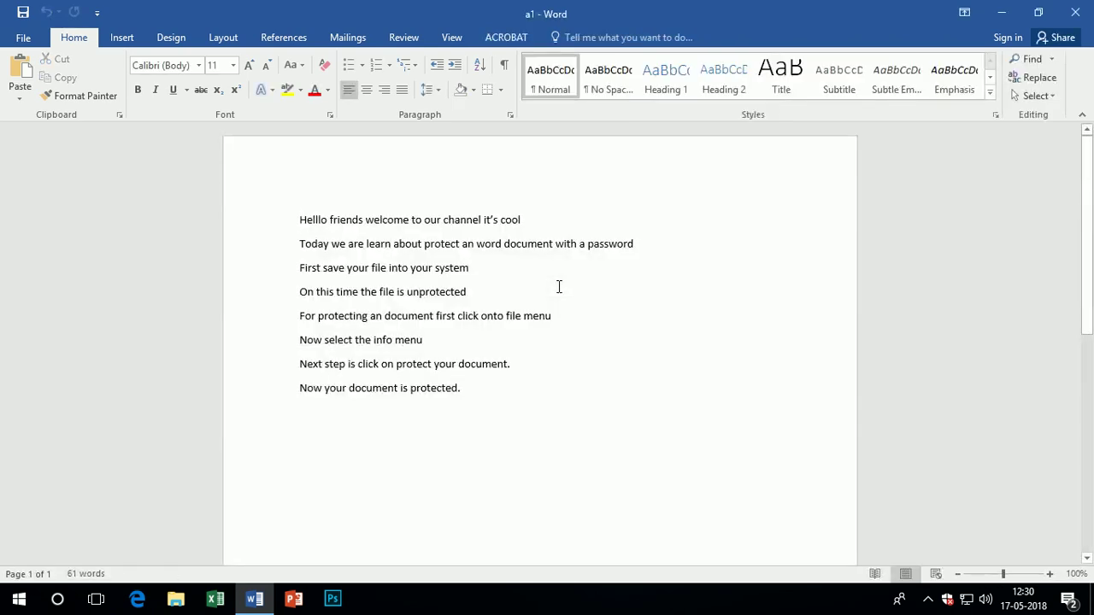
type("If")
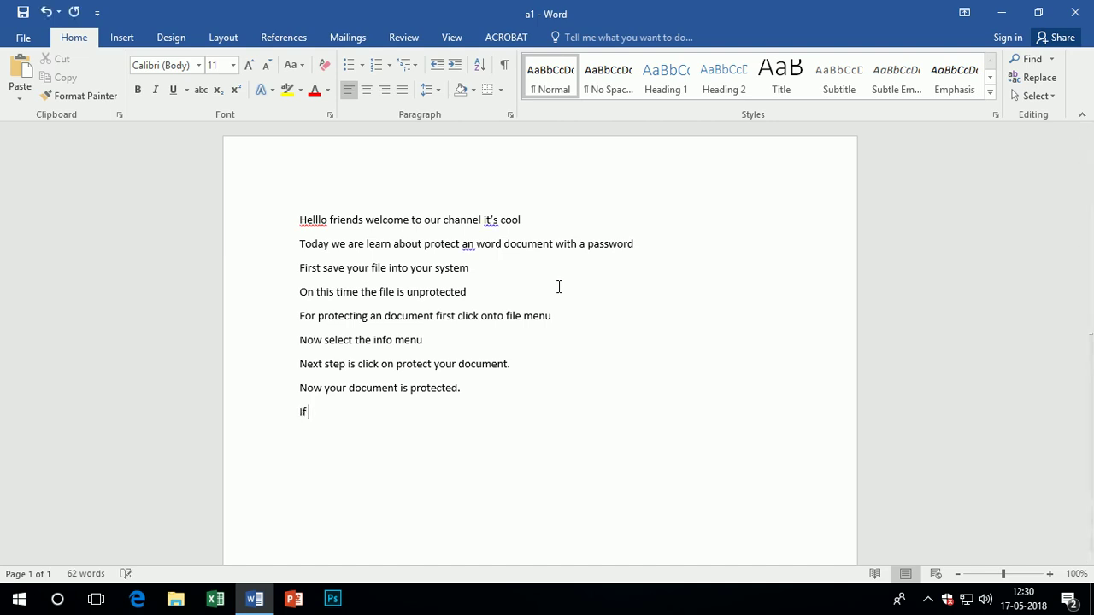
type(" you enter the incorrec")
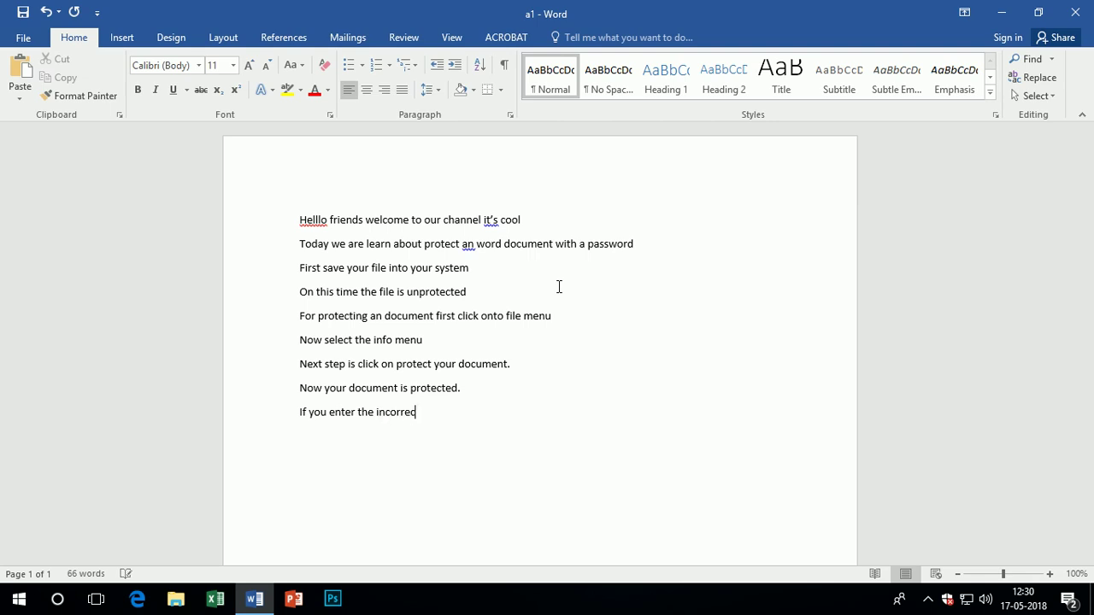
type("t password your file is ")
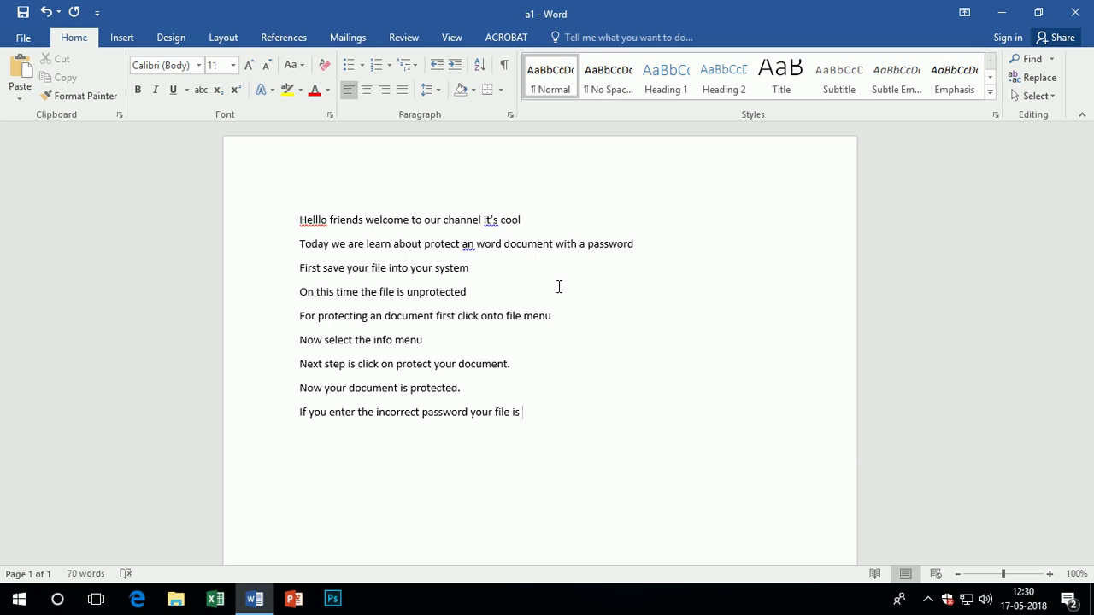
type("not open")
key("Return")
key("Tab")
type("Thanks")
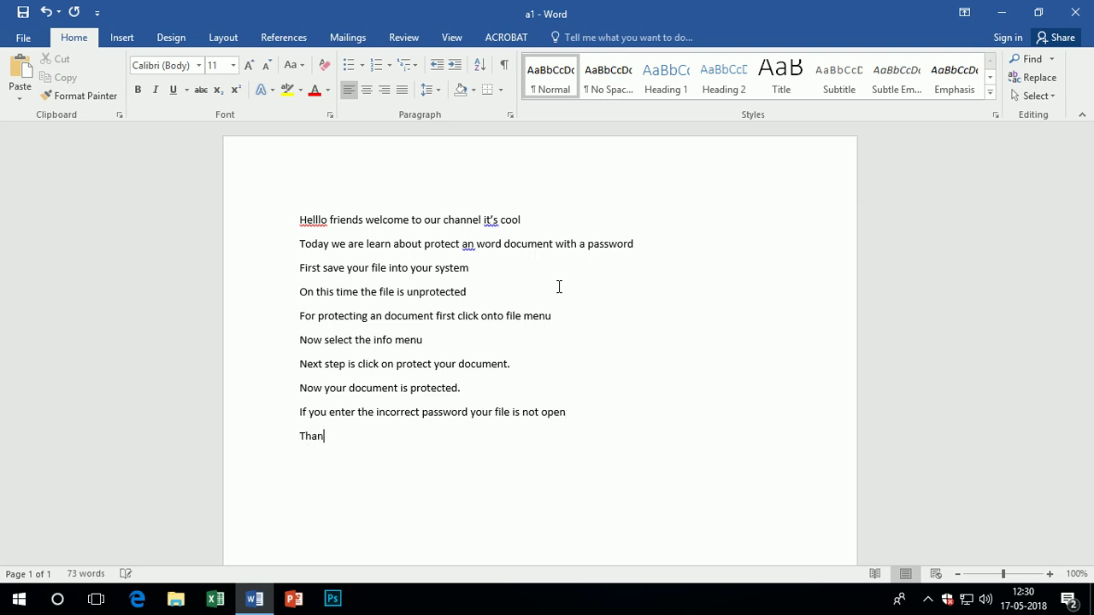